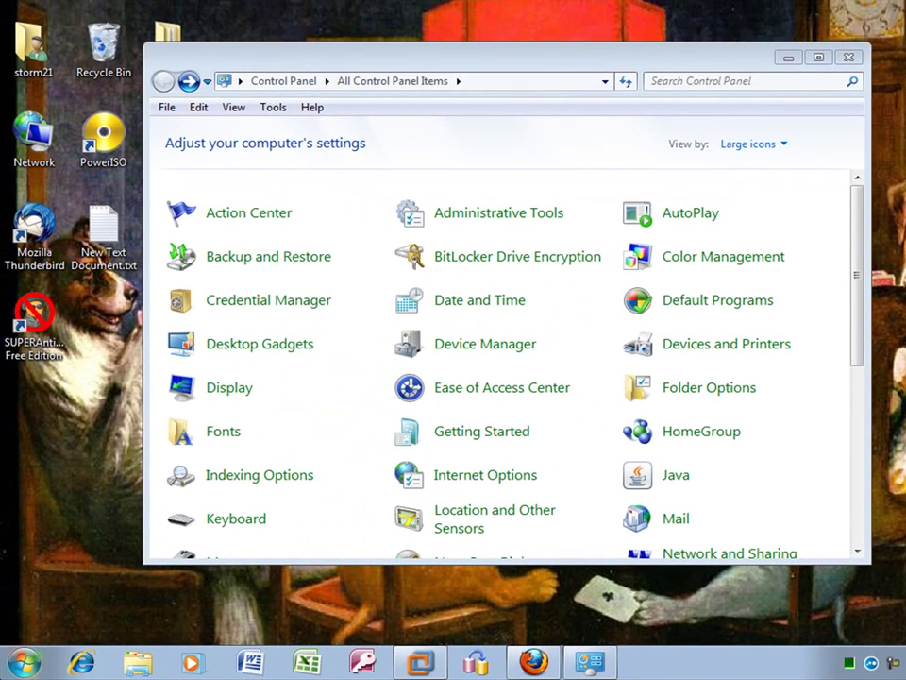
# - Open the HomeGroup settings in Control Panel and go to the advanced sharing settings
pyautogui.click(0, 664)
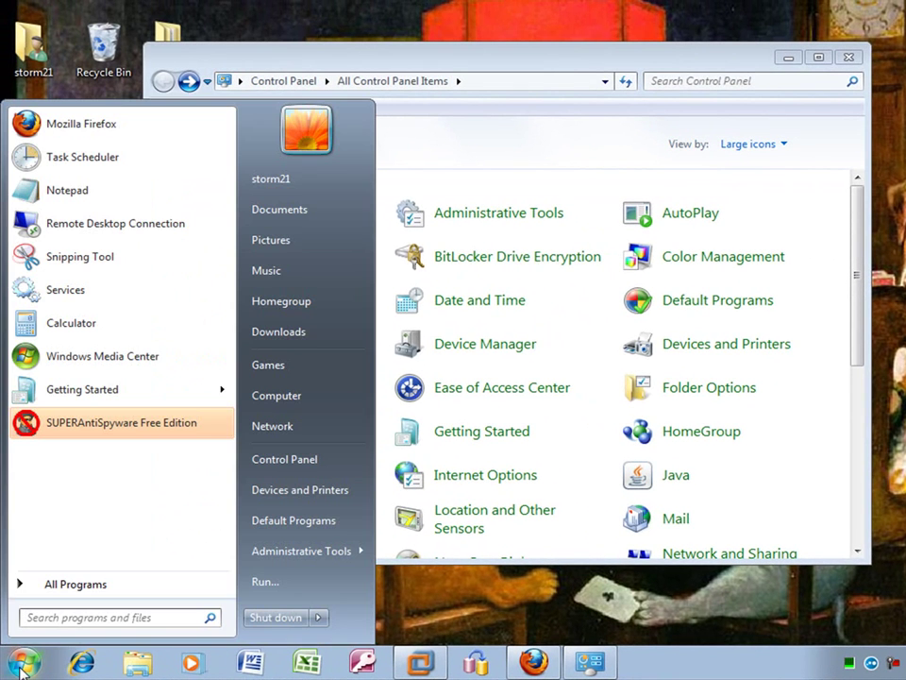
pyautogui.click(300, 468)
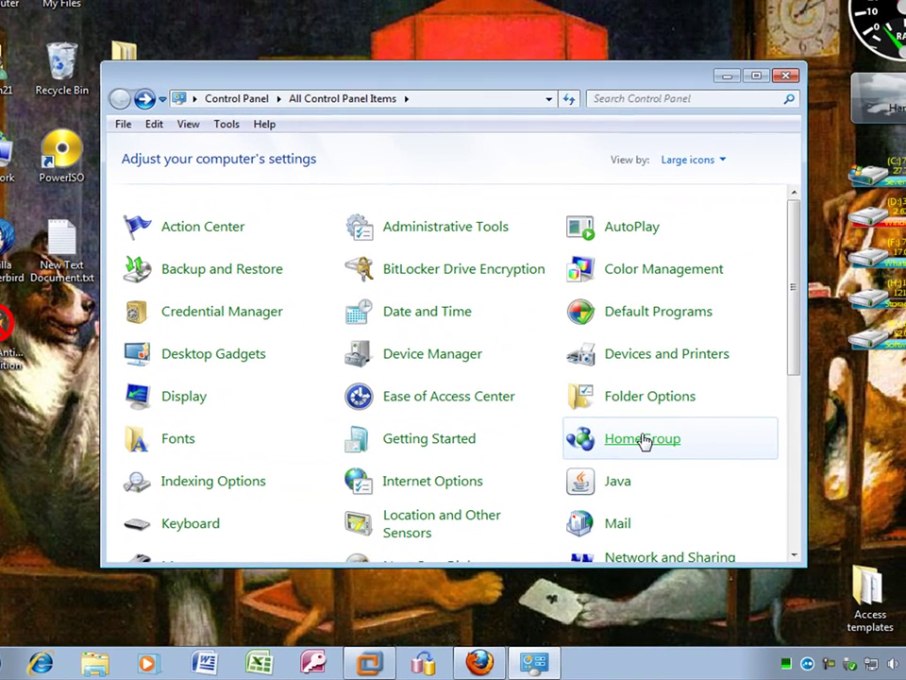
pyautogui.click(688, 435)
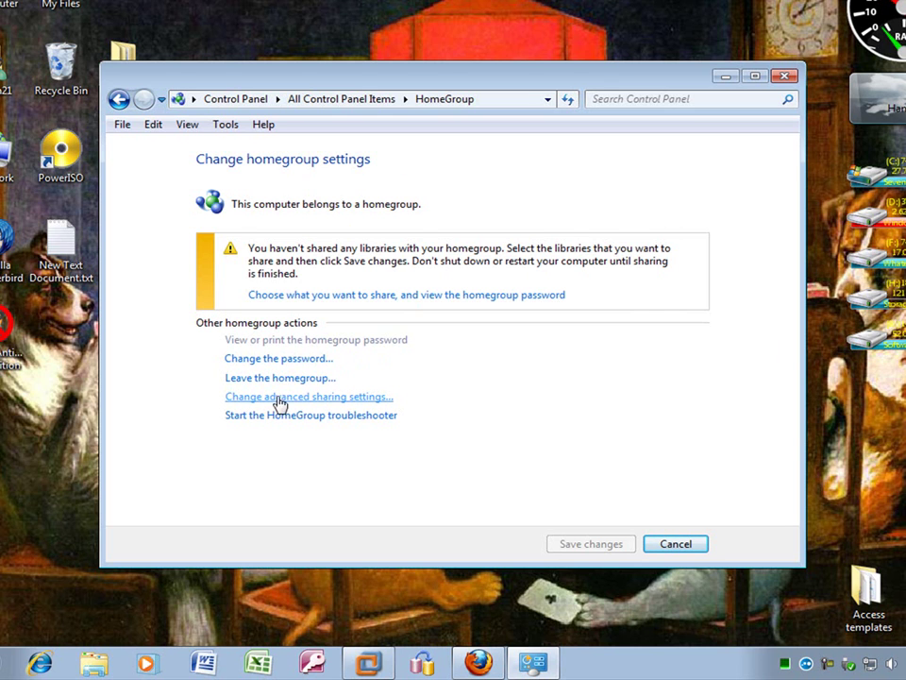
pyautogui.click(350, 399)
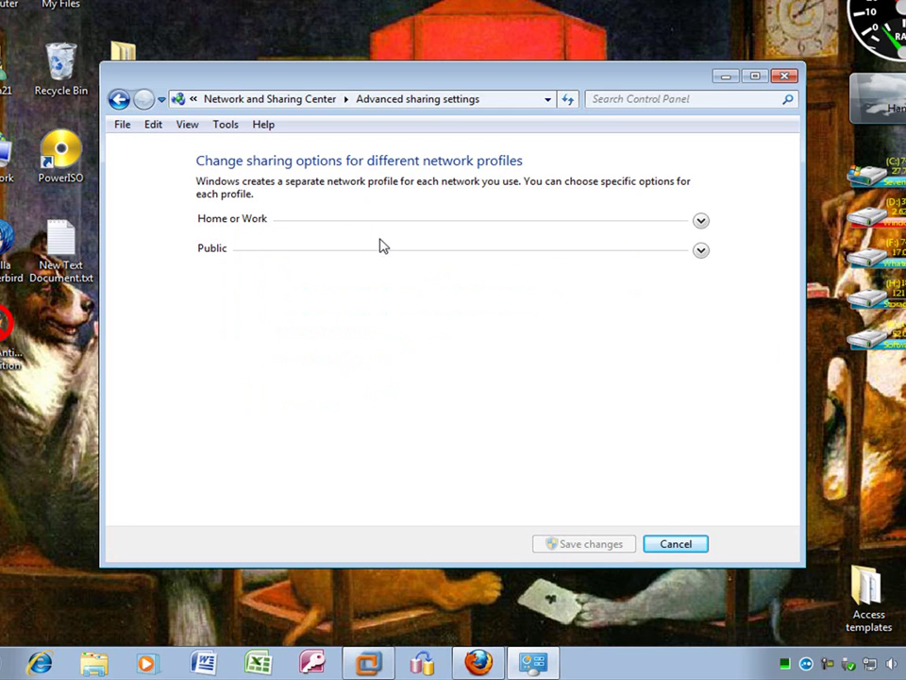
# - Turn off network discovery, file and printer sharing, and Public folder sharing for the Public network profile, and save the changes
pyautogui.click(701, 250)
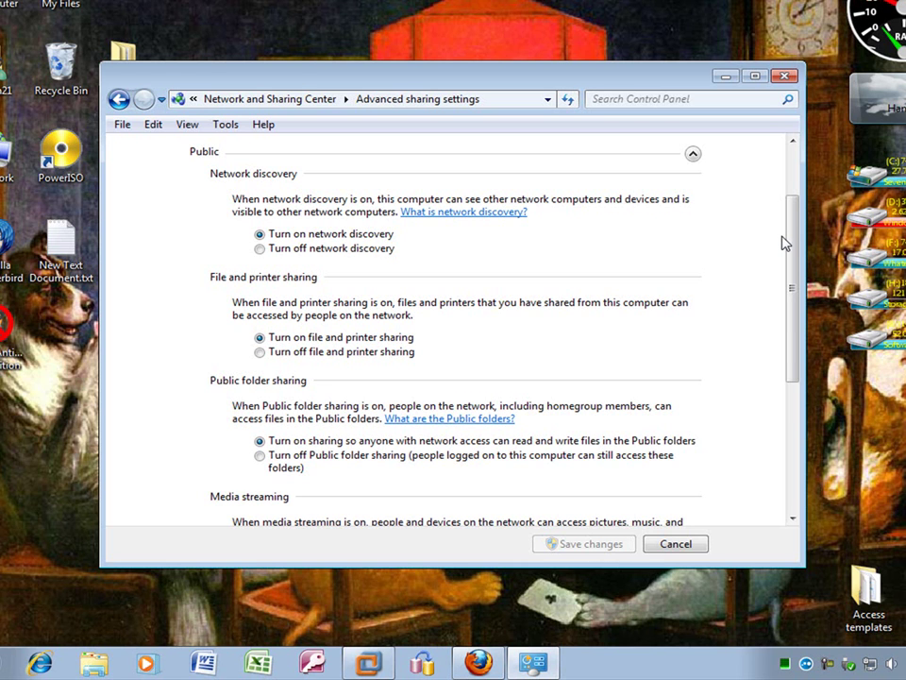
pyautogui.moveTo(790, 258); pyautogui.dragTo(791, 281)
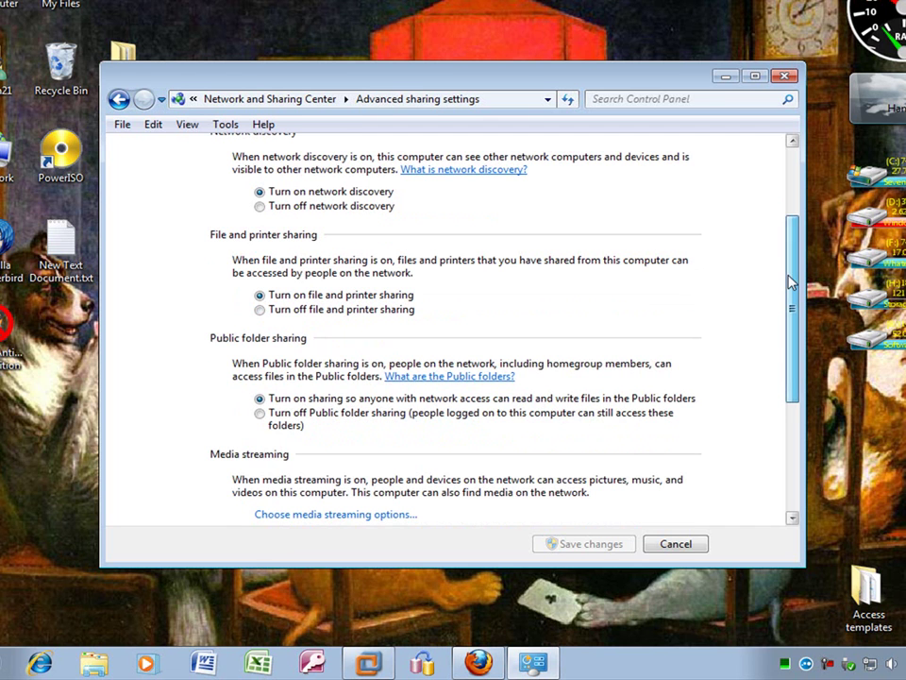
pyautogui.click(259, 206)
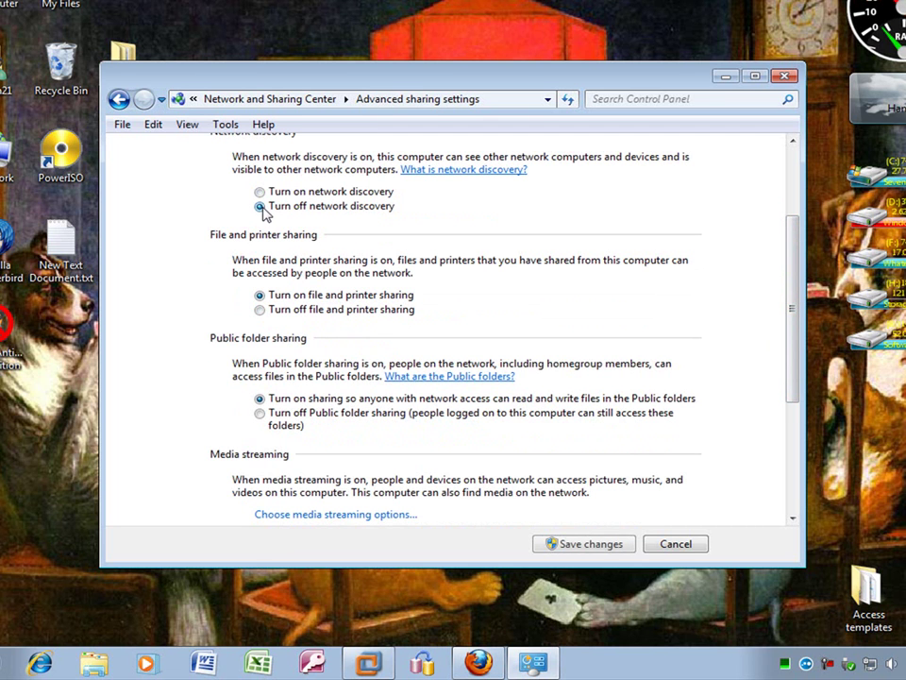
pyautogui.click(260, 309)
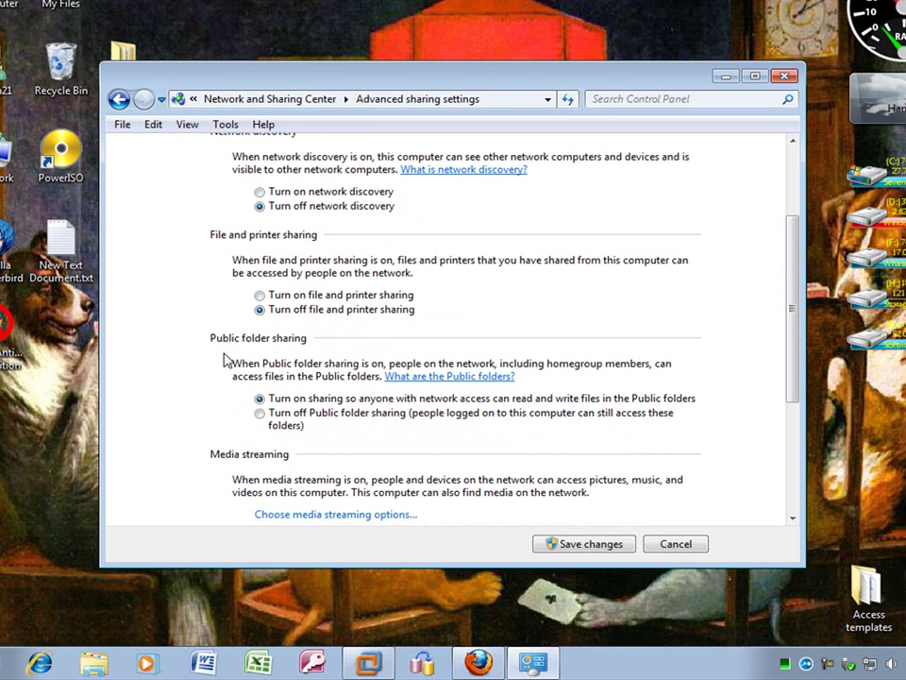
pyautogui.scroll(-2, 226, 358)
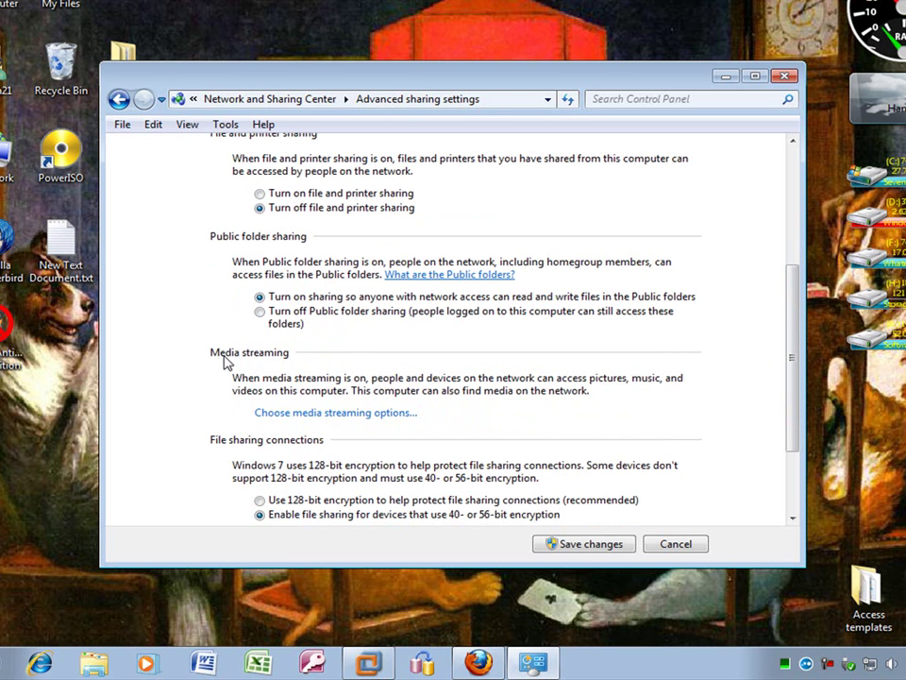
pyautogui.click(261, 316)
pyautogui.scroll(-1, 796, 351)
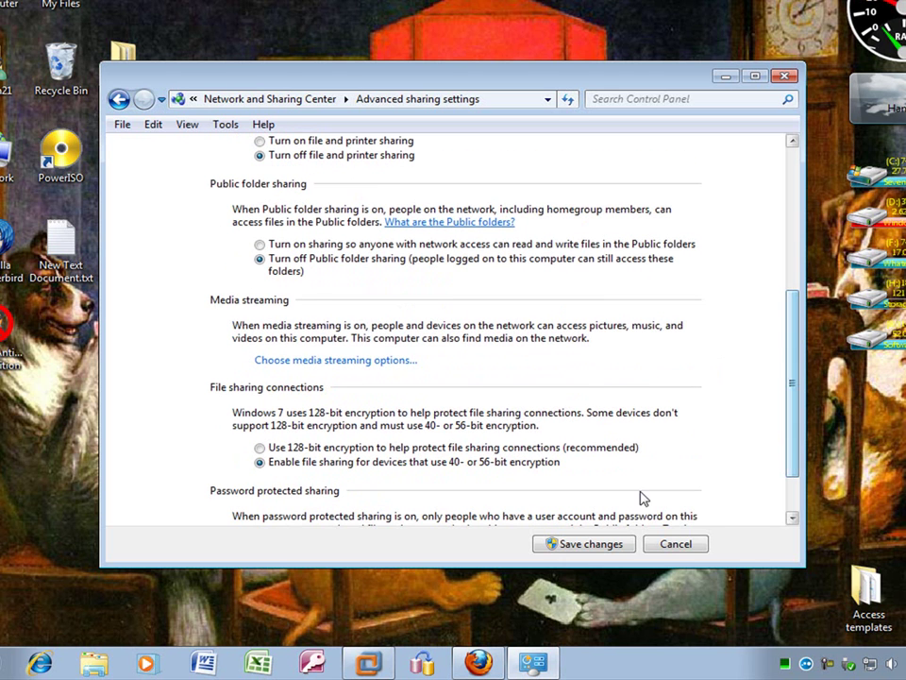
pyautogui.click(612, 545)
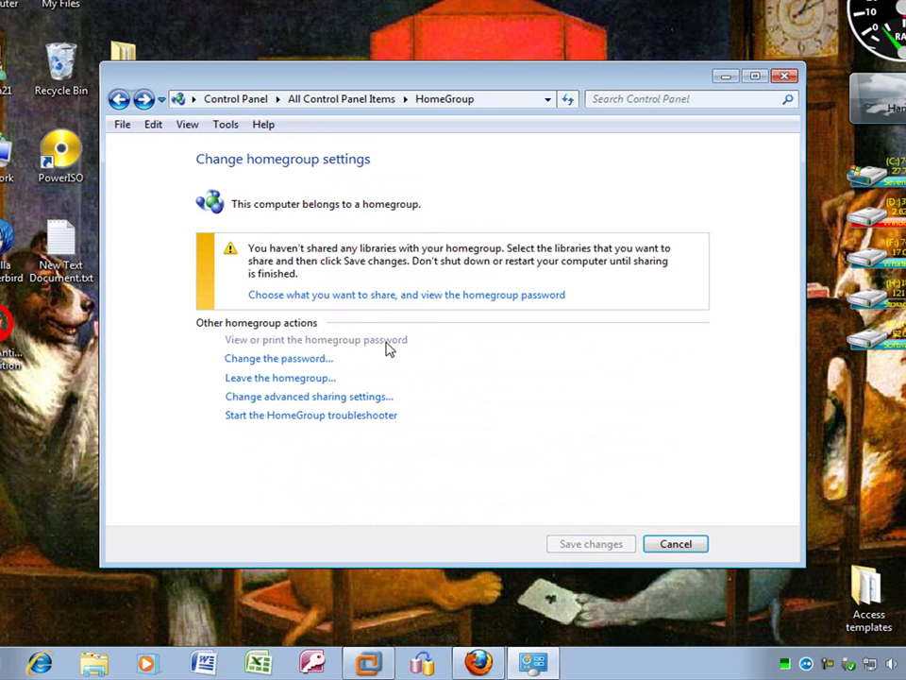
# - Review the Home or Work profile's advanced sharing settings, from network discovery down to password protected sharing and HomeGroup connections
pyautogui.click(274, 398)
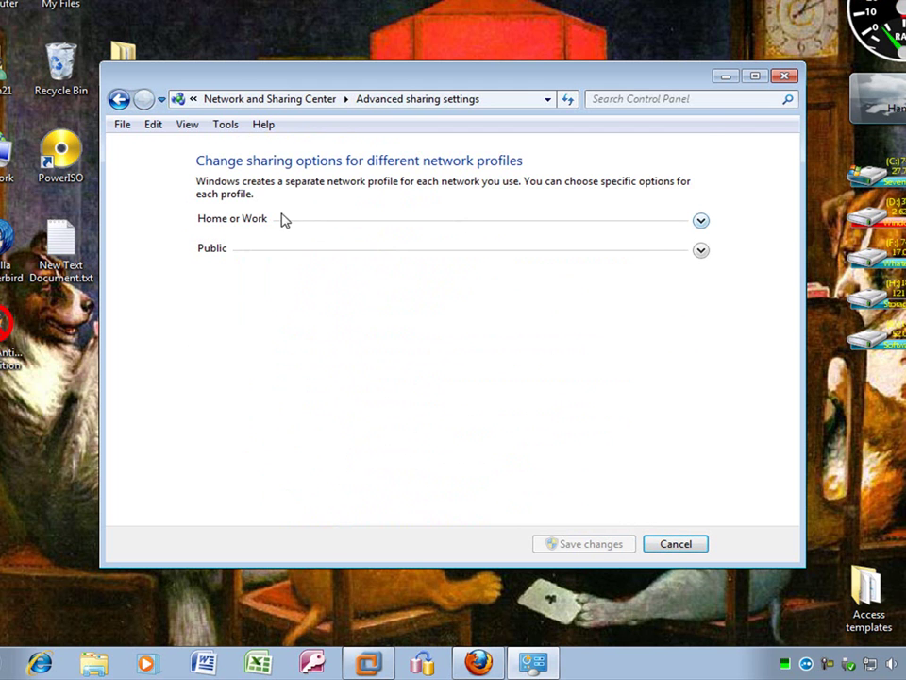
pyautogui.click(701, 221)
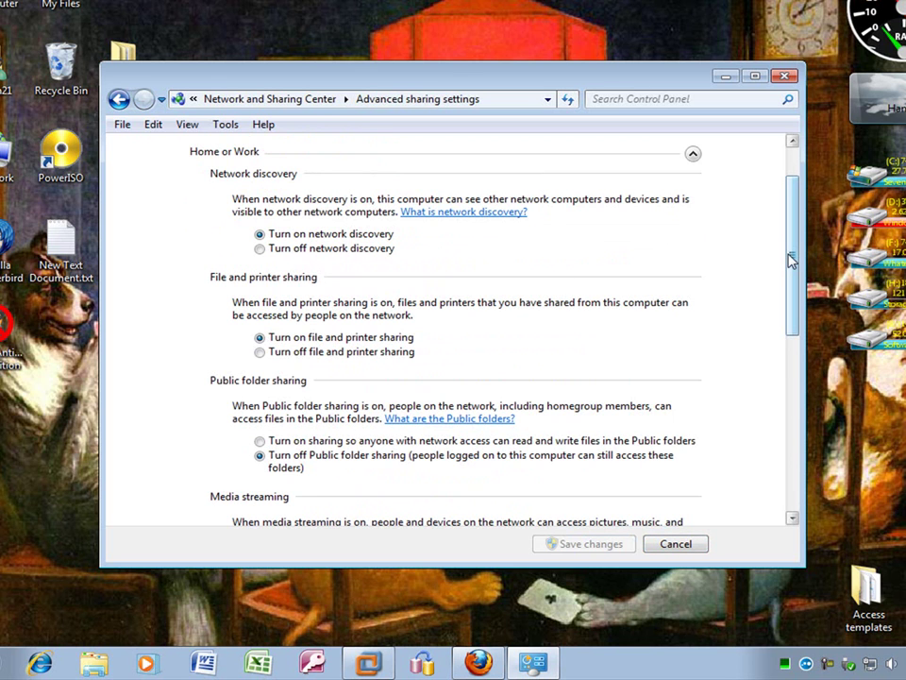
pyautogui.moveTo(788, 255); pyautogui.dragTo(788, 256)
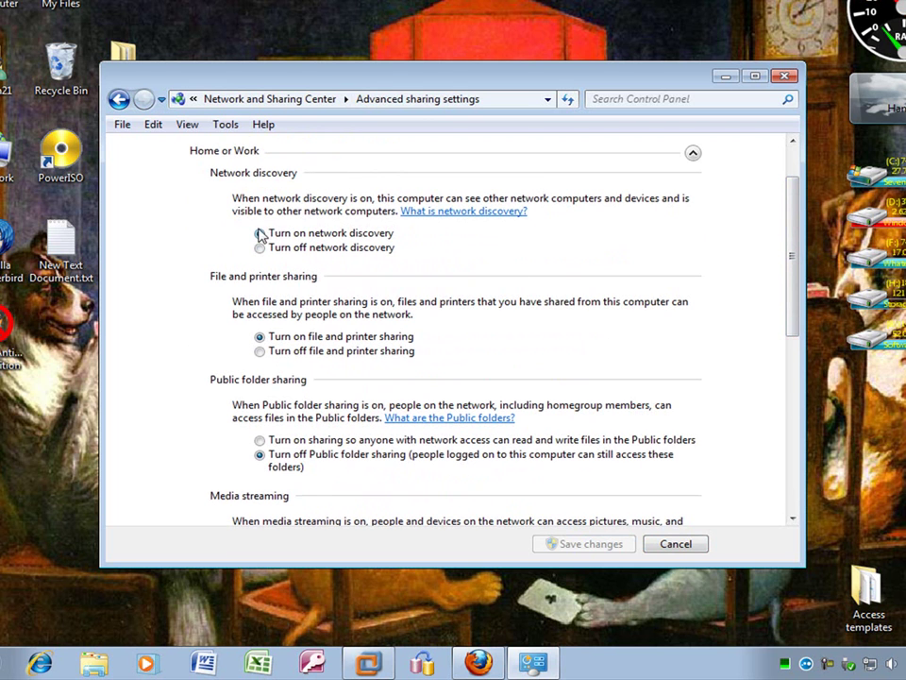
pyautogui.moveTo(791, 250); pyautogui.dragTo(793, 311)
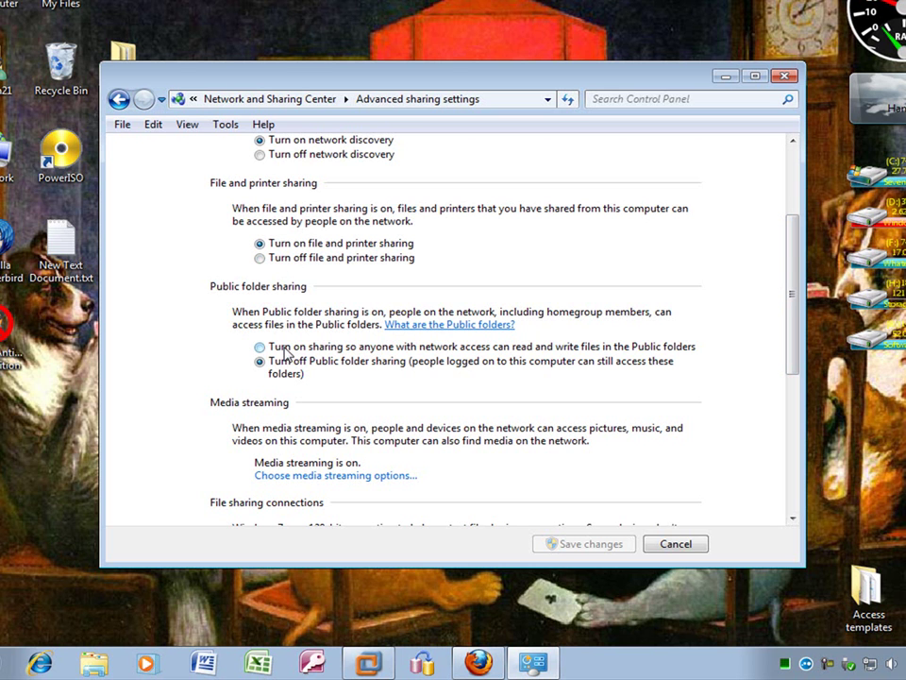
pyautogui.scroll(-6, 472, 410)
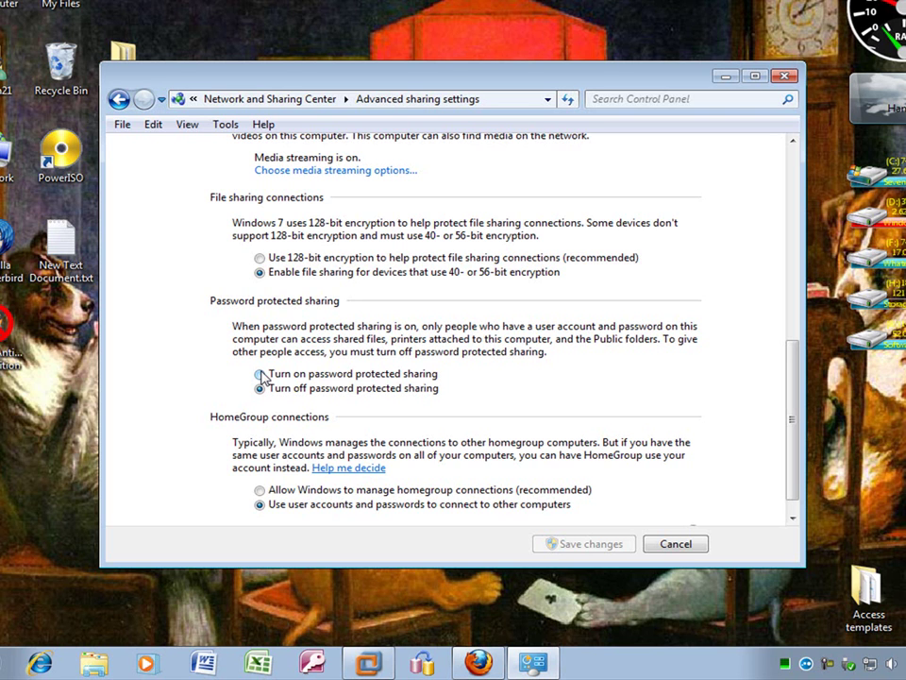
pyautogui.scroll(-1, 193, 454)
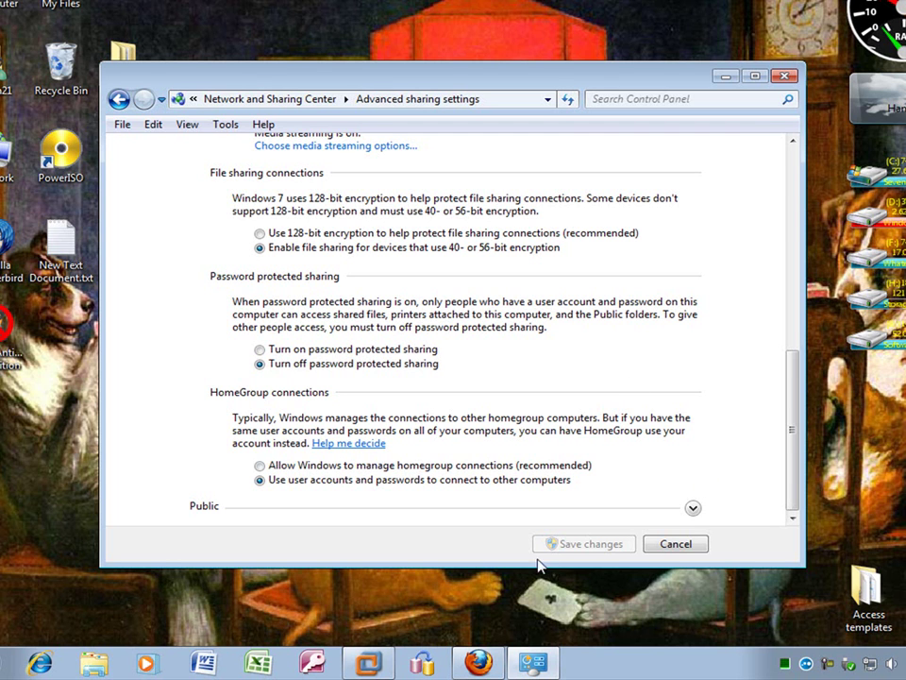
# - Leave the advanced sharing settings and return to the HomeGroup settings through All Control Panel Items
pyautogui.click(326, 98)
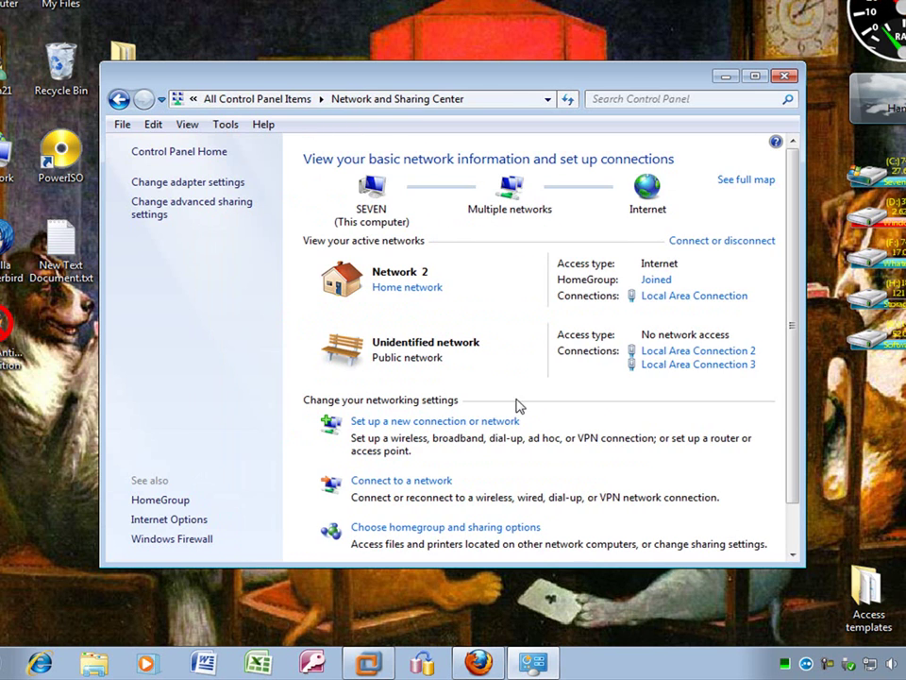
pyautogui.click(238, 100)
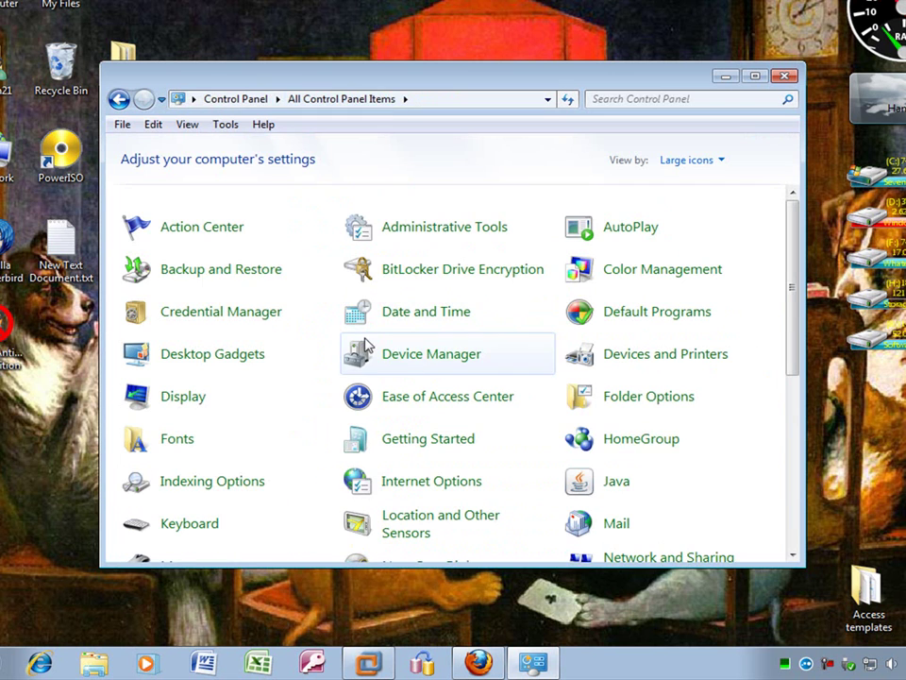
pyautogui.click(616, 452)
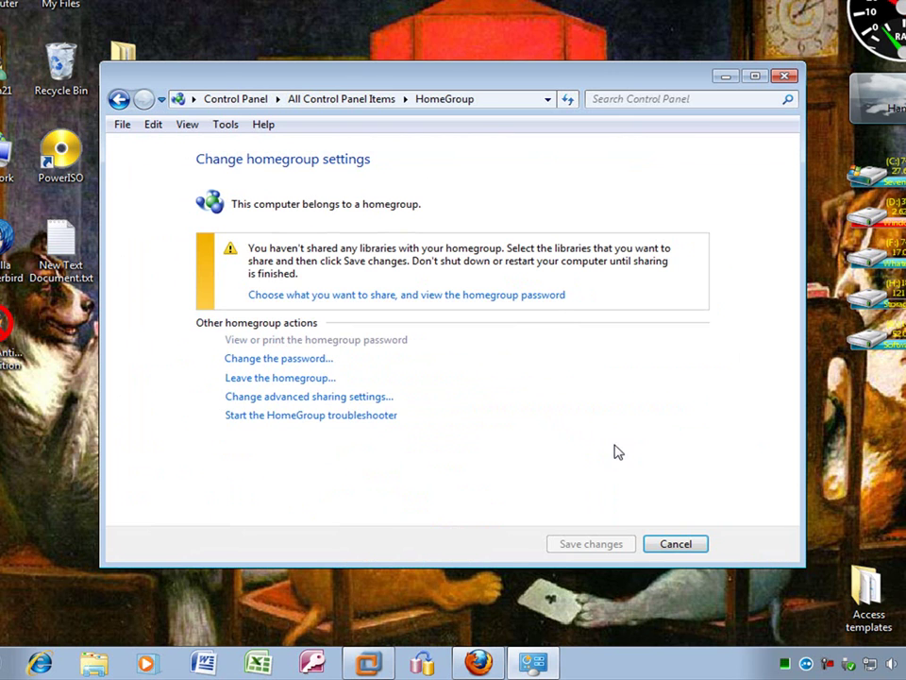
# - Share pictures, music, videos, documents and printers with the homegroup and complete the sharing wizard
pyautogui.click(385, 297)
pyautogui.click(266, 374)
pyautogui.click(239, 408)
pyautogui.click(251, 450)
pyautogui.click(238, 407)
pyautogui.click(241, 367)
pyautogui.click(369, 367)
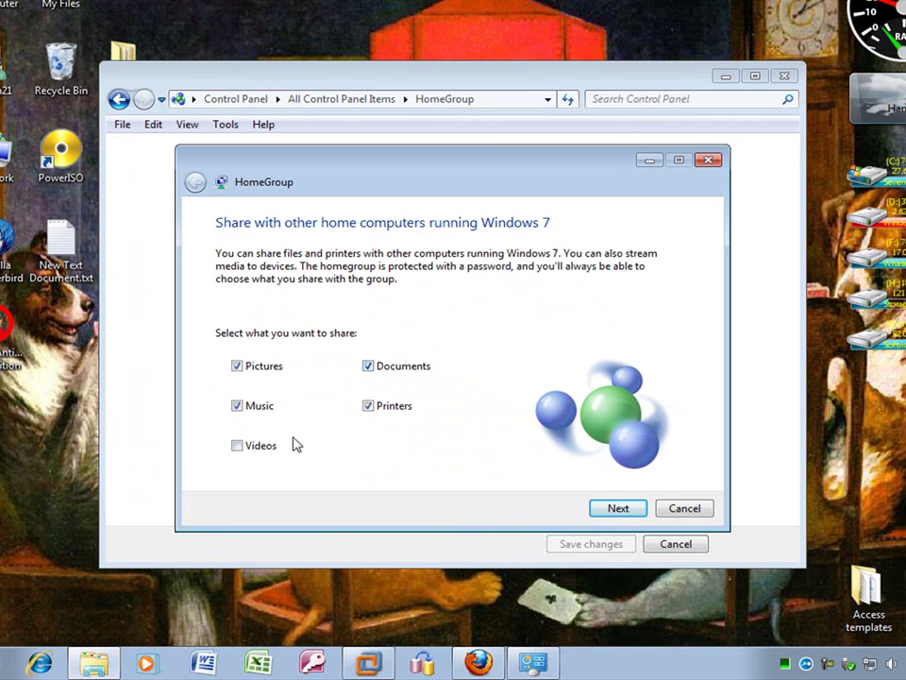
pyautogui.click(251, 447)
pyautogui.click(616, 508)
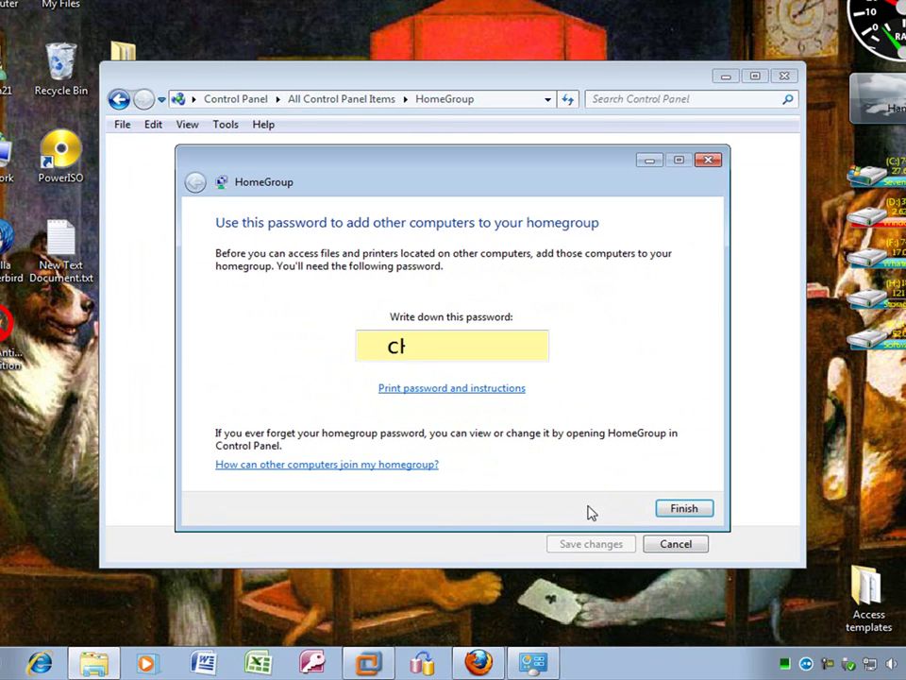
pyautogui.moveTo(387, 345); pyautogui.dragTo(537, 350)
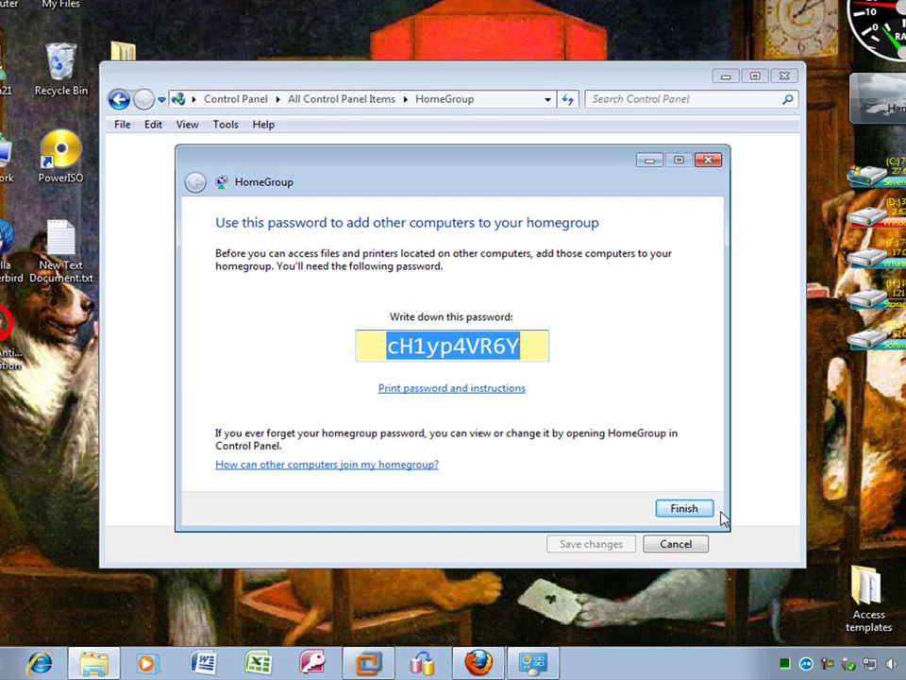
pyautogui.click(683, 509)
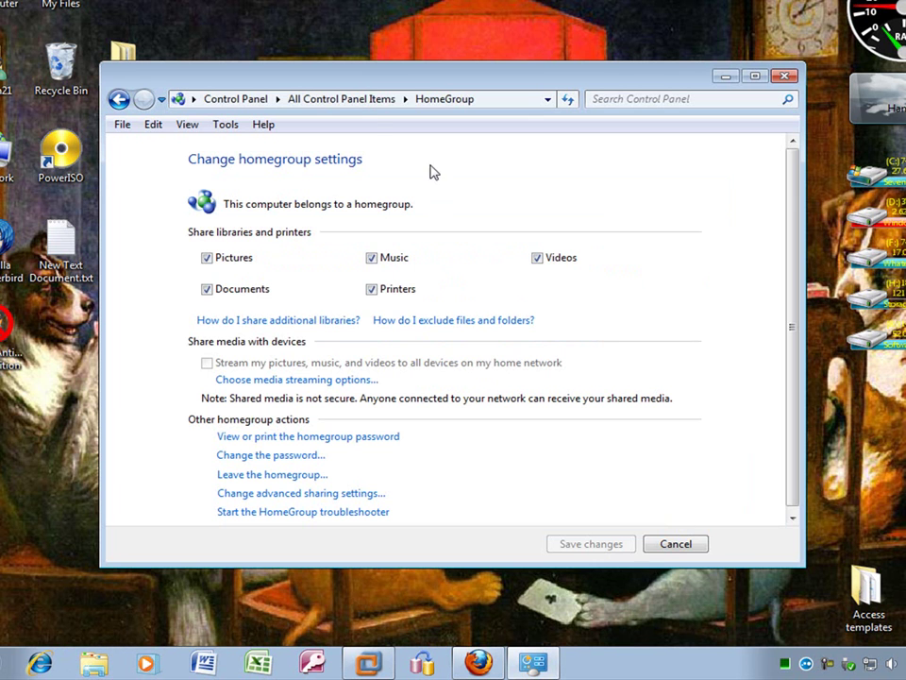
# - Go back to the Control Panel home view and close the window
pyautogui.click(358, 98)
pyautogui.click(260, 98)
pyautogui.rightClick(387, 78)
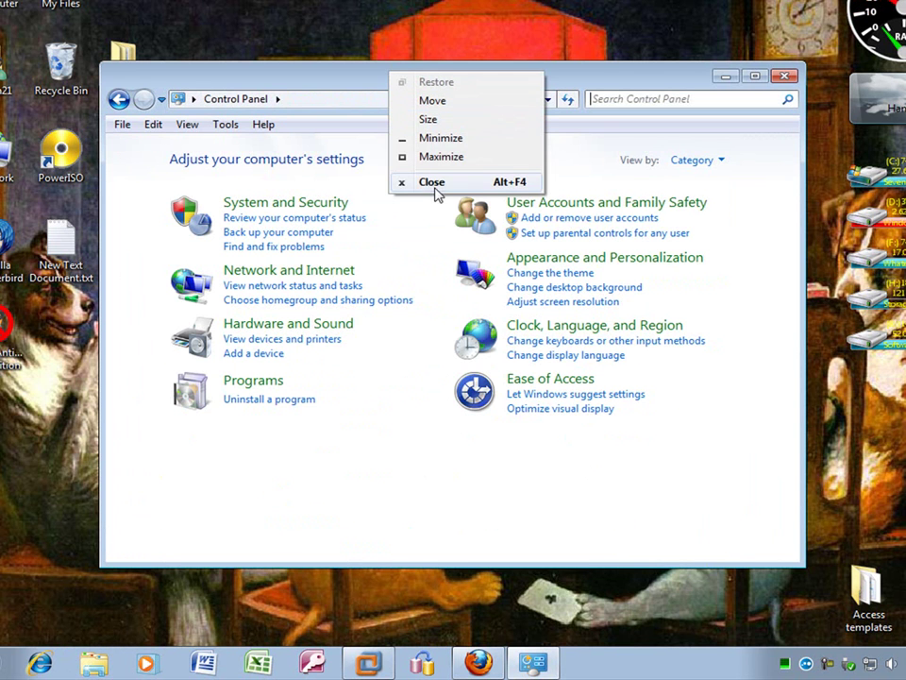
pyautogui.click(445, 182)
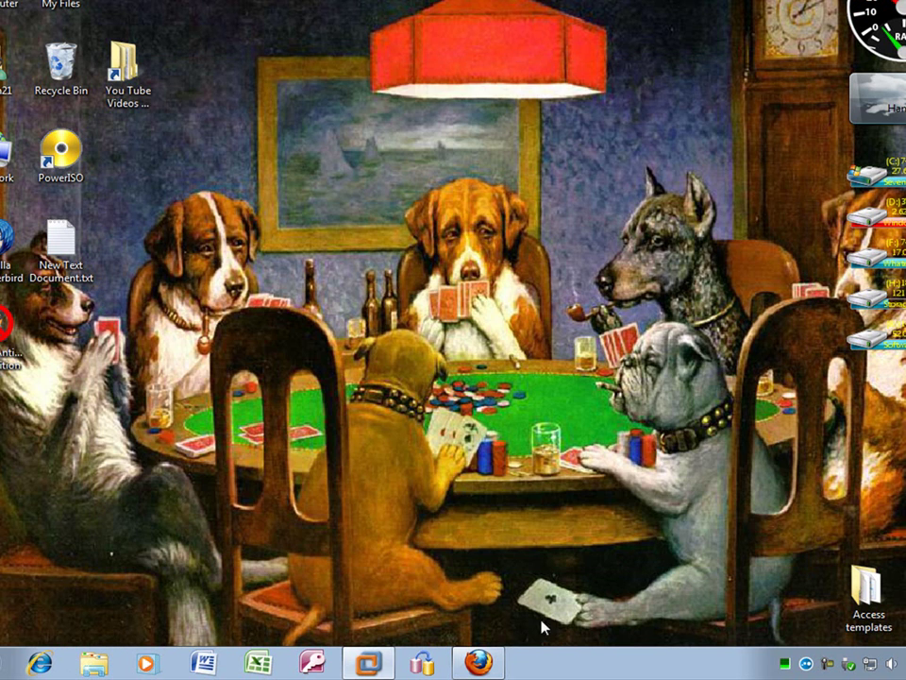